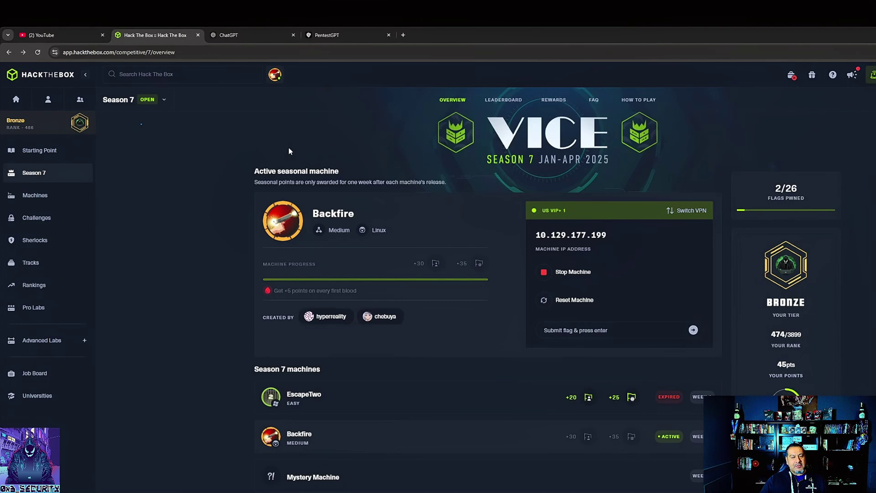
# Stop the running Backfire machine from its Season 7 panel
pyautogui.click(546, 275)
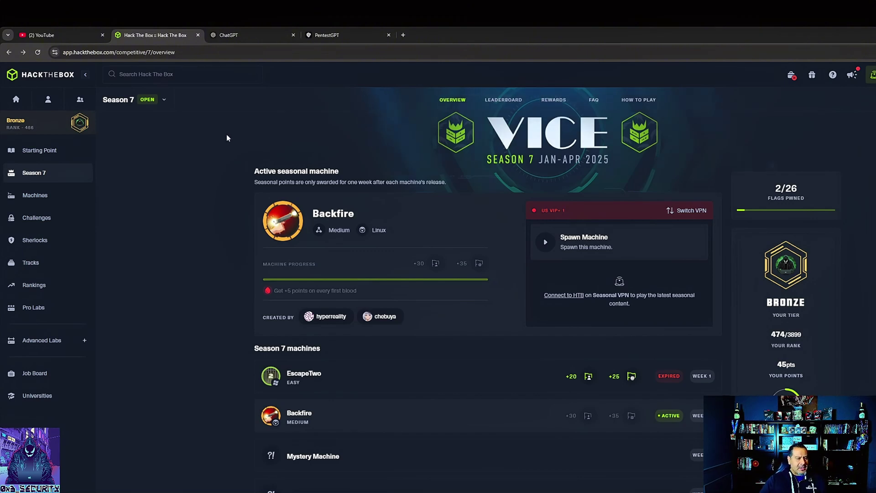
# Go to the Pro Labs catalog from the left sidebar
pyautogui.click(33, 308)
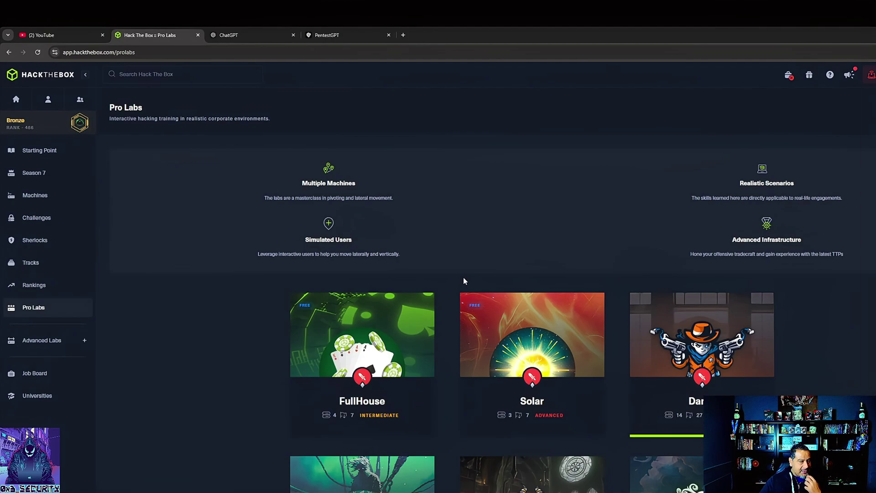
pyautogui.scroll(-3, 464, 277)
pyautogui.scroll(-3, 461, 286)
pyautogui.scroll(-2, 460, 287)
pyautogui.scroll(5, 449, 285)
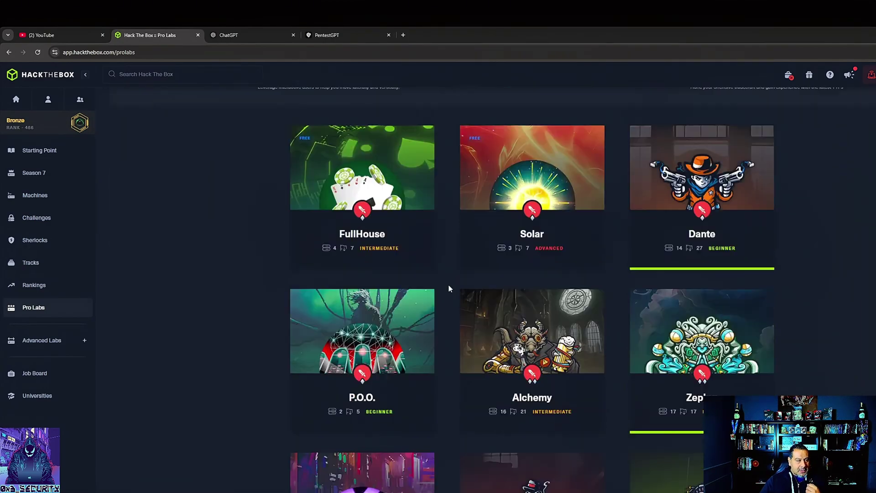
pyautogui.scroll(4, 448, 285)
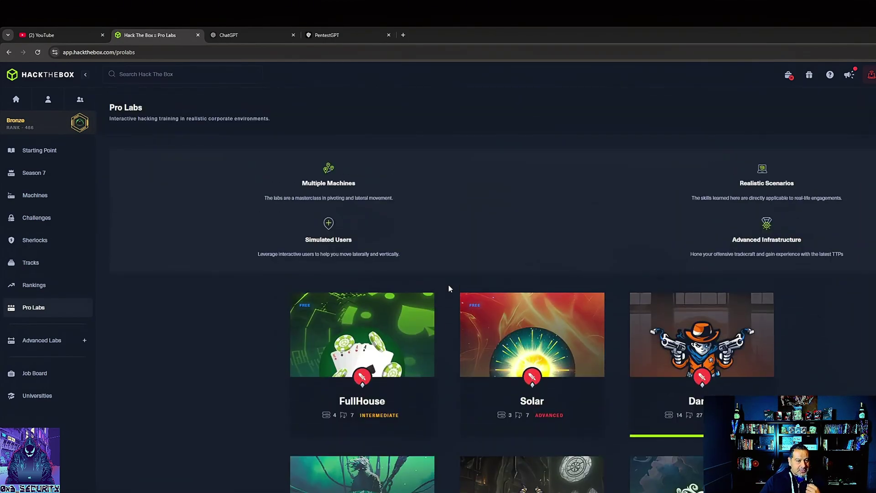
# Glance at the platform announcements, dismiss them, and open the Alchemy lab overview
pyautogui.click(850, 75)
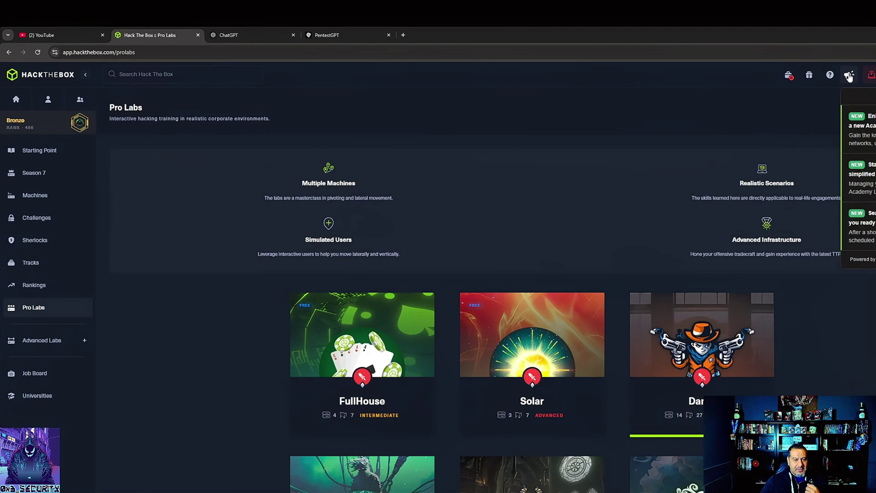
pyautogui.click(796, 106)
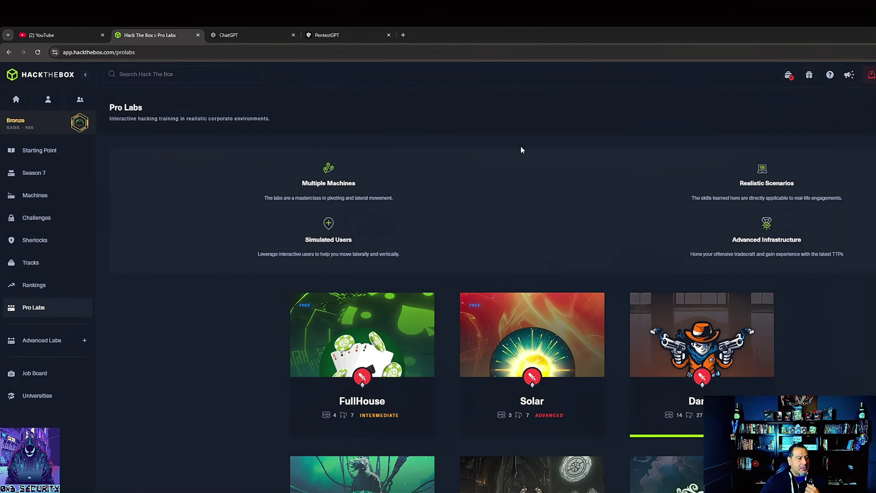
pyautogui.scroll(-5, 495, 192)
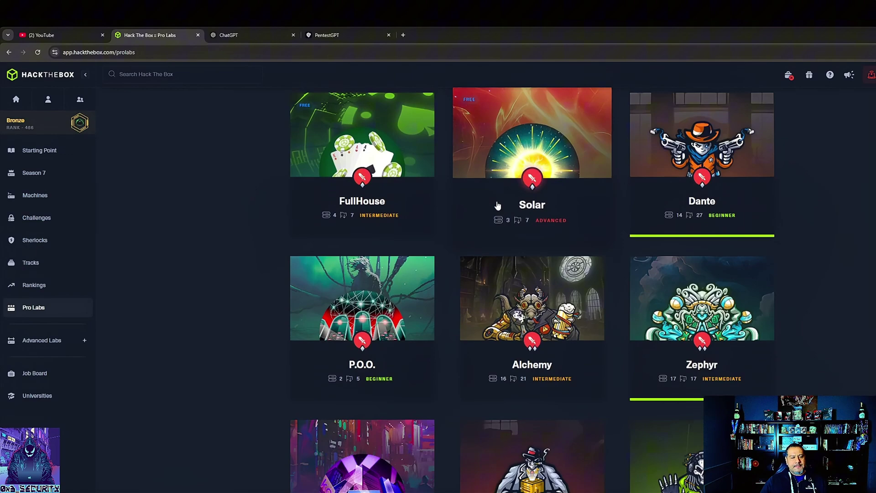
pyautogui.scroll(-5, 495, 193)
pyautogui.scroll(-2, 495, 274)
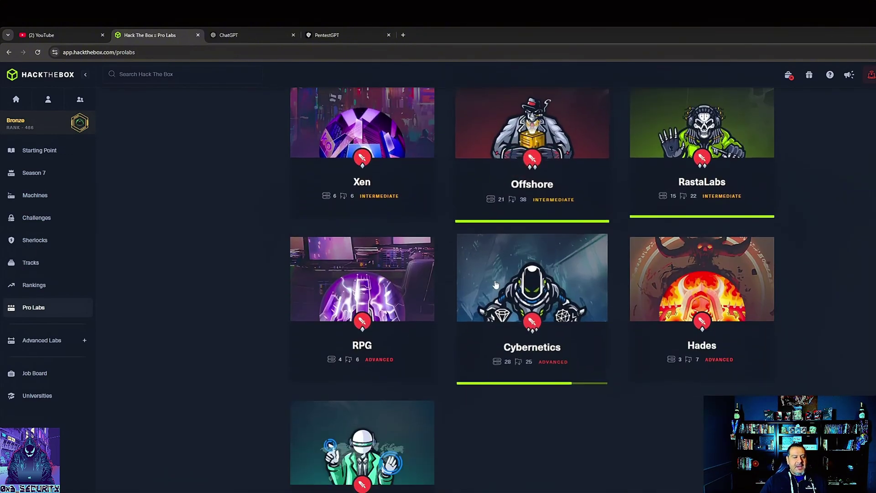
pyautogui.scroll(3, 459, 367)
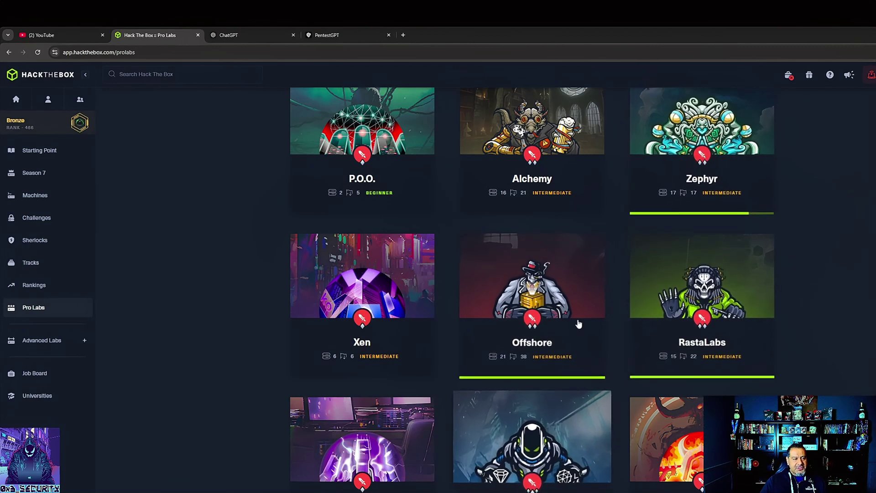
pyautogui.scroll(3, 505, 275)
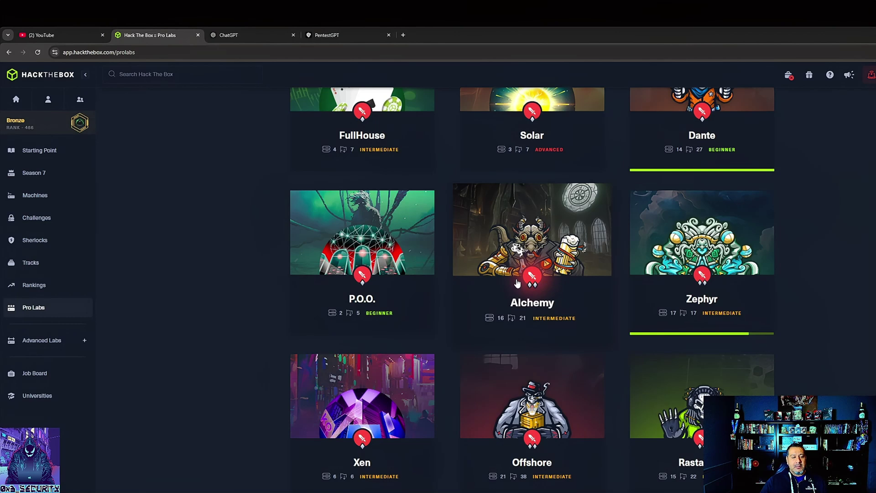
pyautogui.click(541, 231)
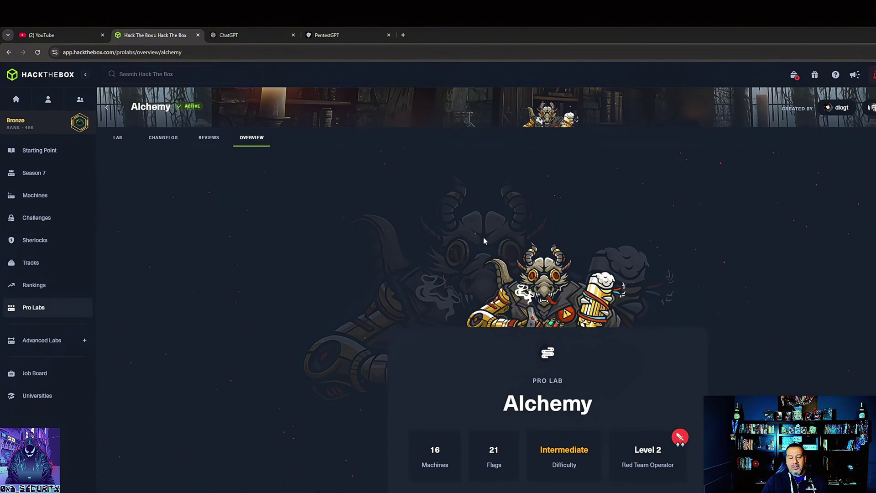
pyautogui.scroll(-3, 483, 237)
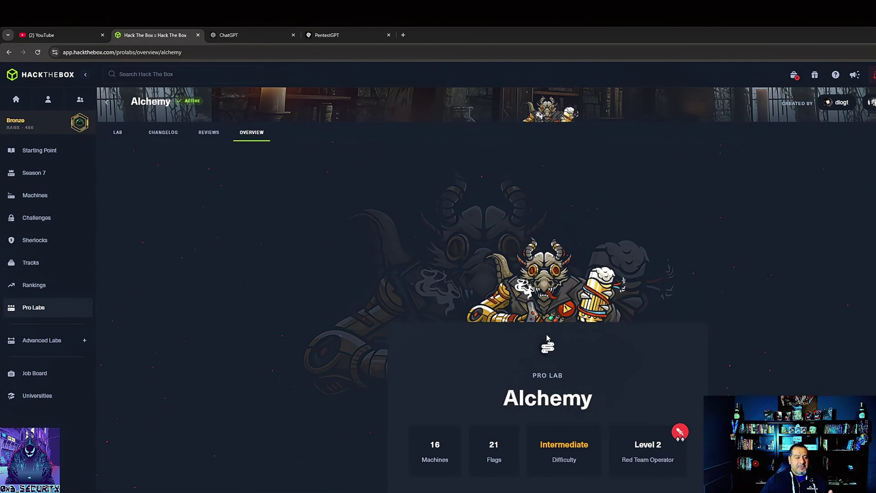
pyautogui.scroll(-3, 483, 237)
pyautogui.scroll(-3, 549, 329)
pyautogui.scroll(-3, 564, 342)
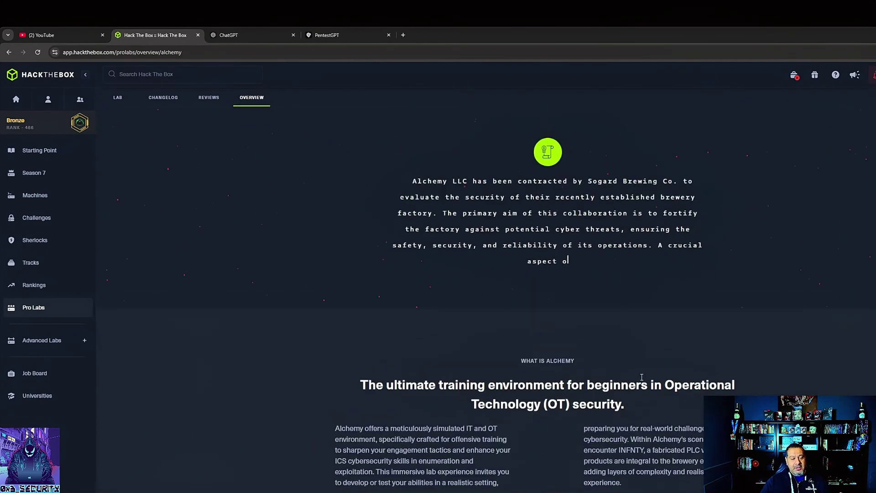
pyautogui.scroll(-3, 569, 406)
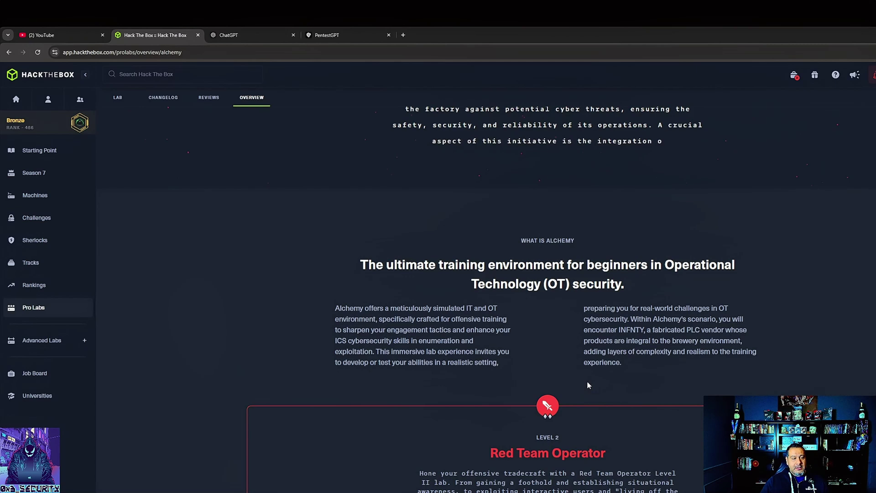
pyautogui.scroll(-1, 587, 381)
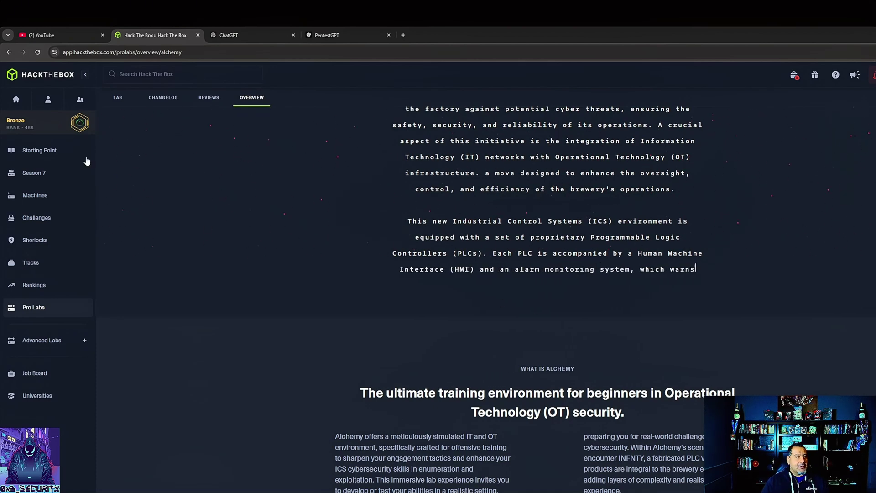
# Go back from the Alchemy overview to the Pro Labs catalog
pyautogui.click(10, 53)
pyautogui.scroll(-5, 438, 275)
pyautogui.scroll(-3, 439, 274)
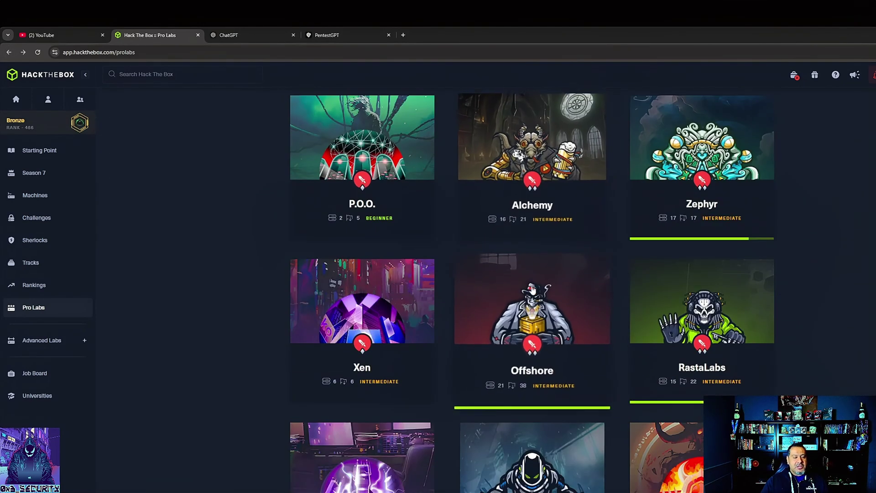
# Open the RastaLabs overview, read it, and go back to the Pro Labs catalog
pyautogui.click(682, 316)
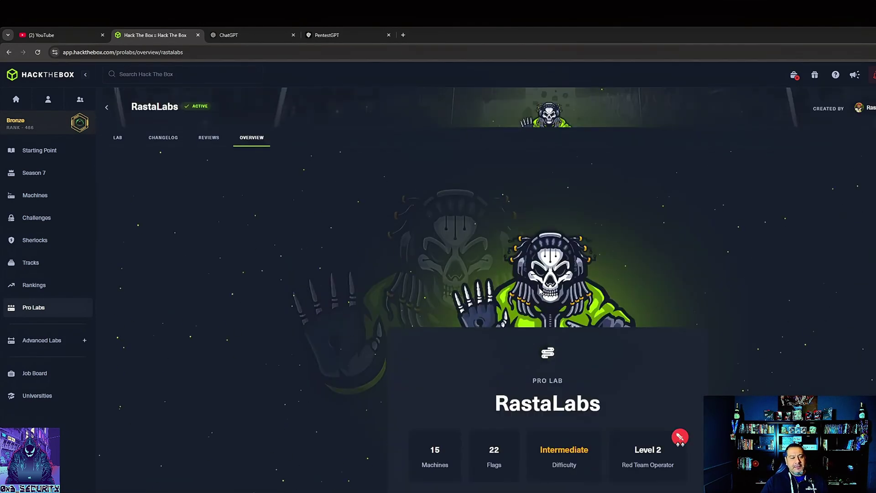
pyautogui.scroll(-3, 529, 297)
pyautogui.scroll(-4, 529, 296)
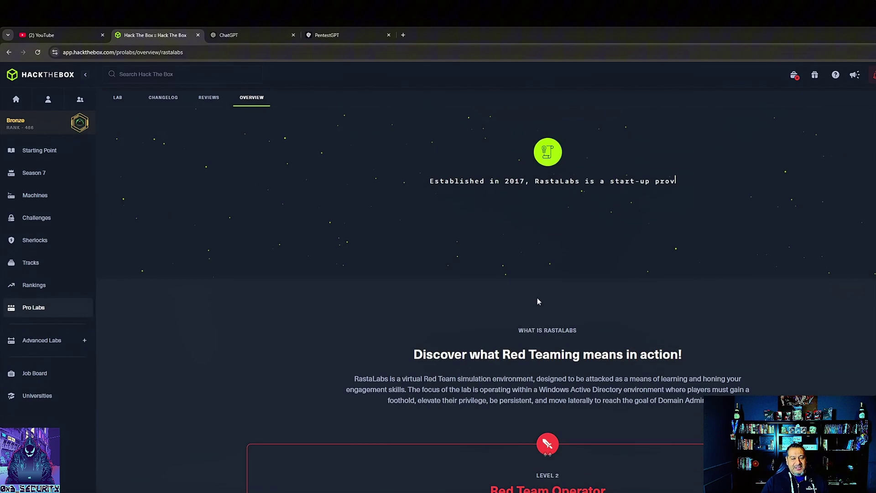
pyautogui.scroll(-4, 553, 303)
pyautogui.scroll(-3, 525, 348)
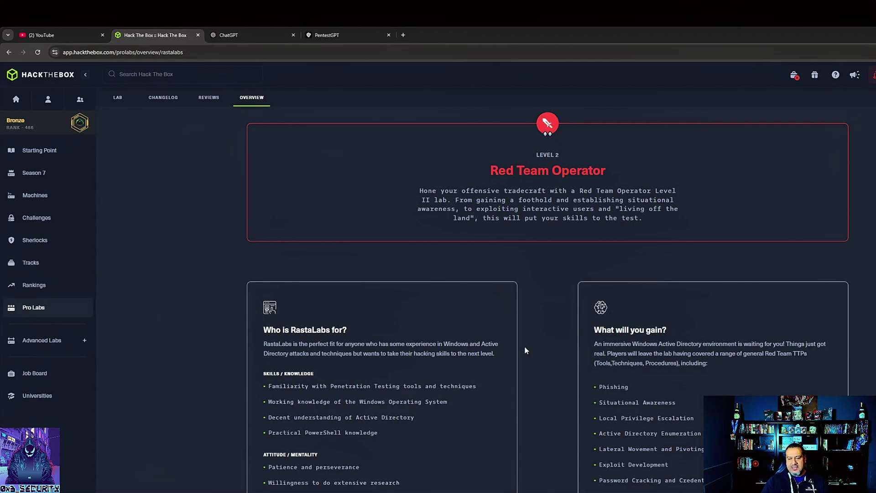
pyautogui.scroll(-2, 509, 349)
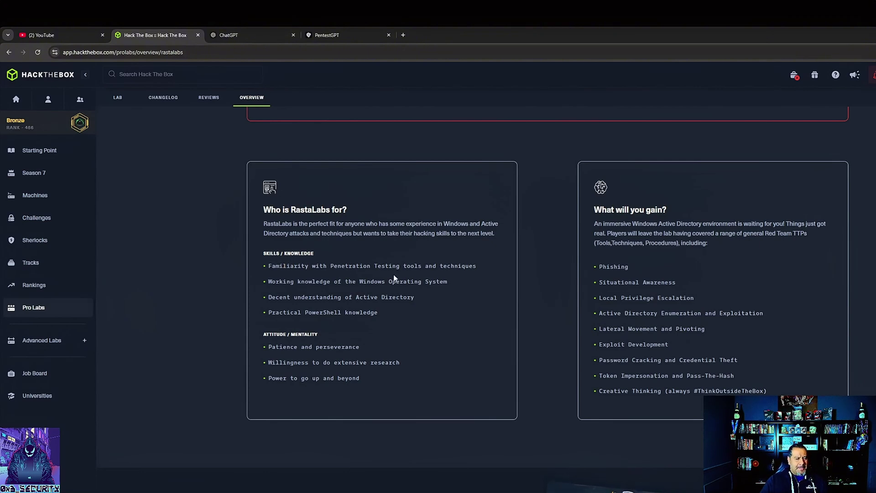
pyautogui.scroll(3, 404, 275)
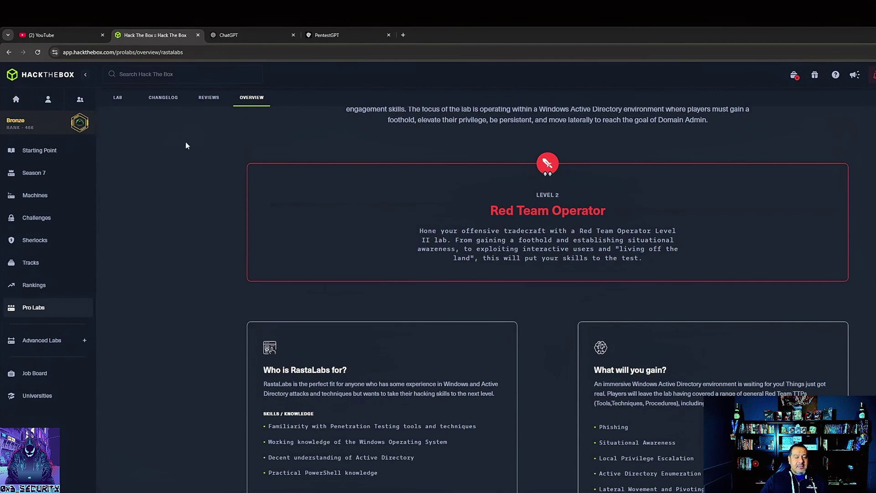
pyautogui.click(8, 52)
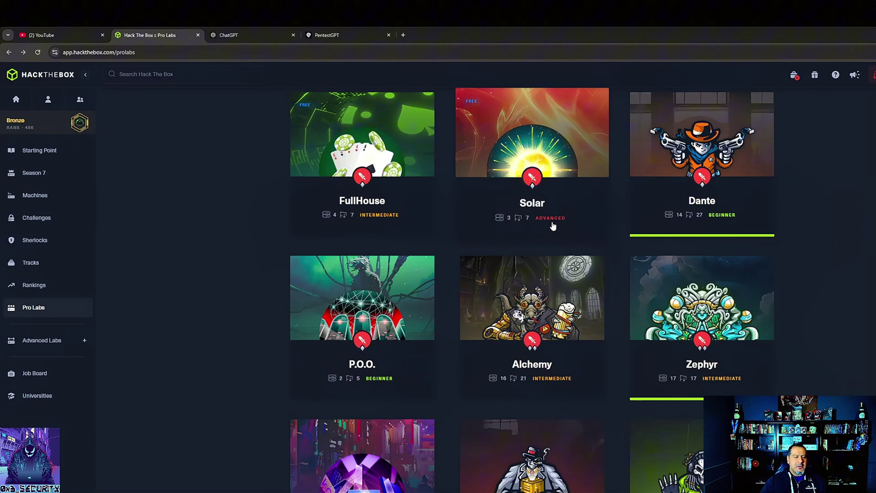
pyautogui.scroll(-3, 553, 226)
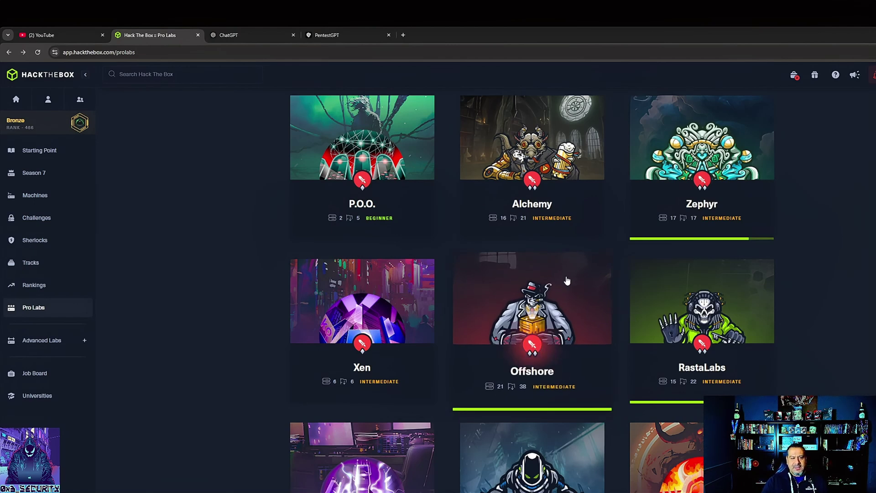
pyautogui.scroll(-3, 568, 281)
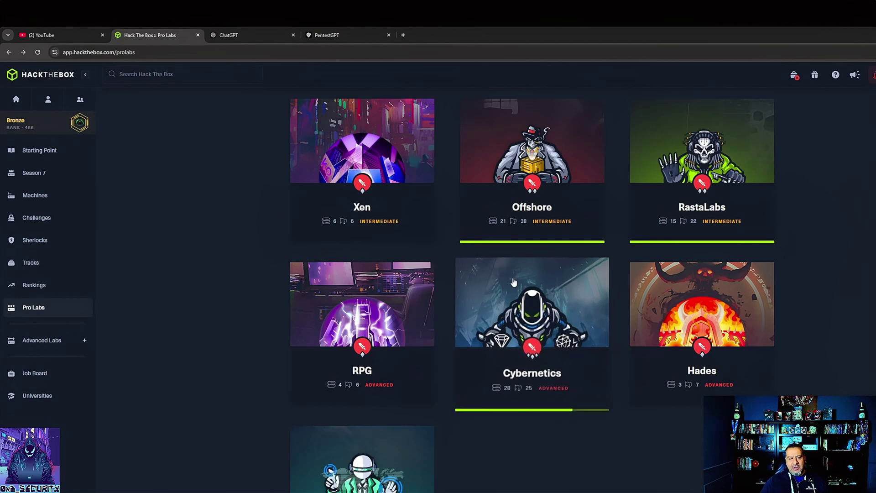
pyautogui.scroll(3, 514, 283)
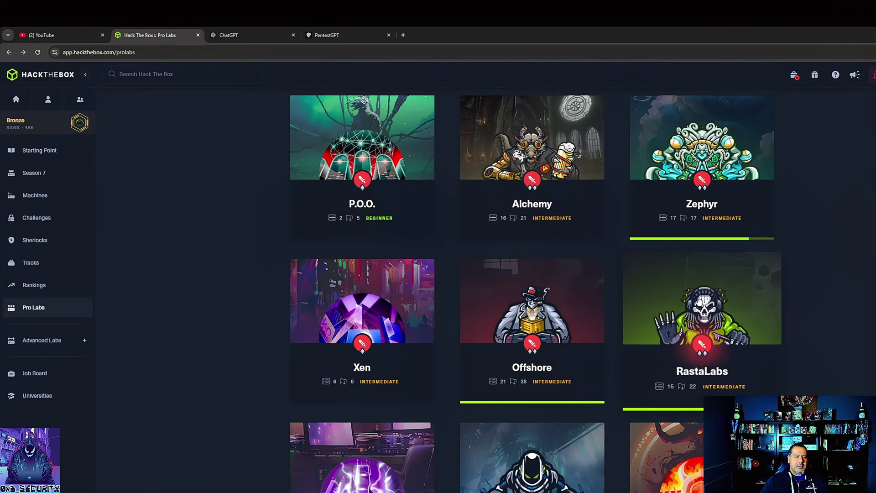
pyautogui.scroll(3, 700, 303)
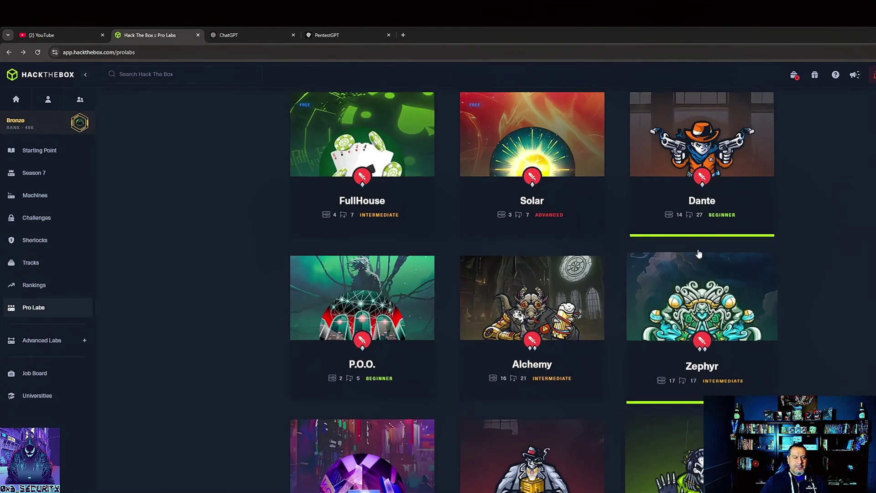
pyautogui.click(703, 174)
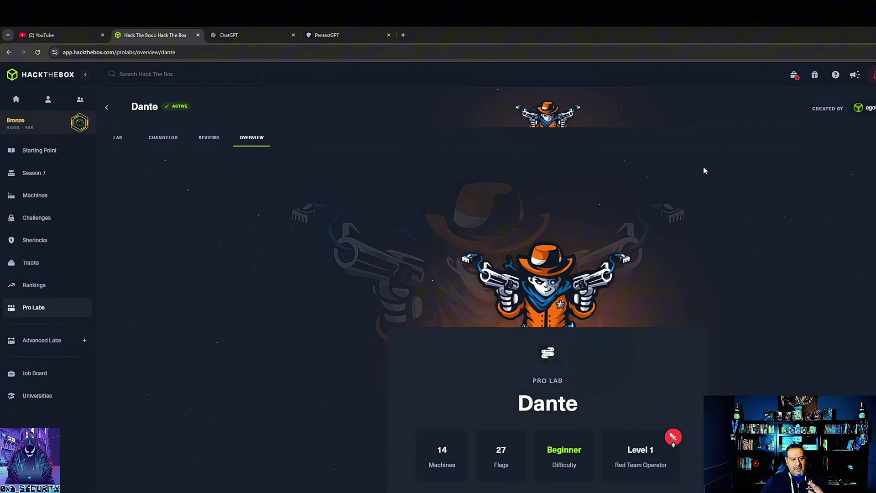
pyautogui.scroll(-3, 616, 240)
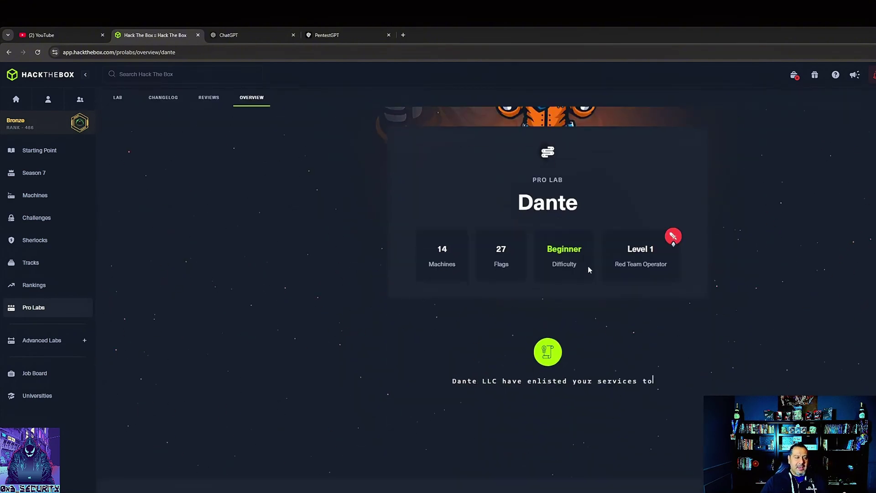
pyautogui.scroll(-3, 588, 270)
pyautogui.hotkey('alt', 'Left')
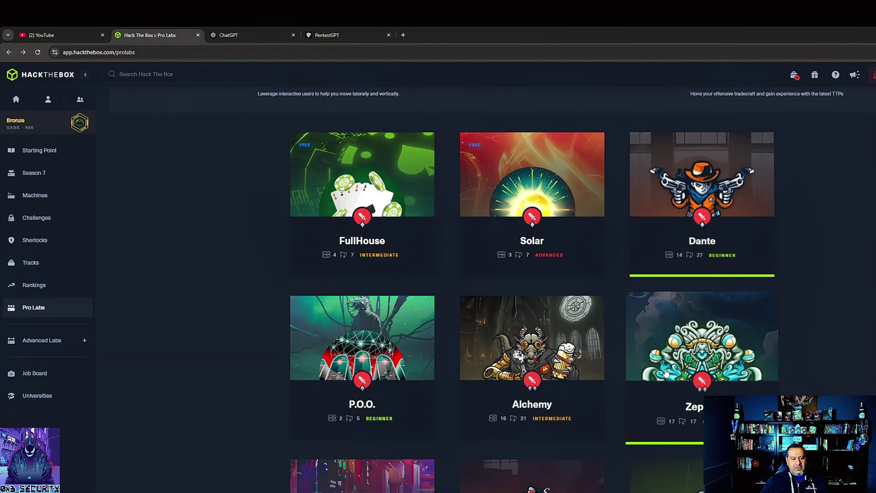
pyautogui.scroll(-3, 617, 308)
pyautogui.click(702, 329)
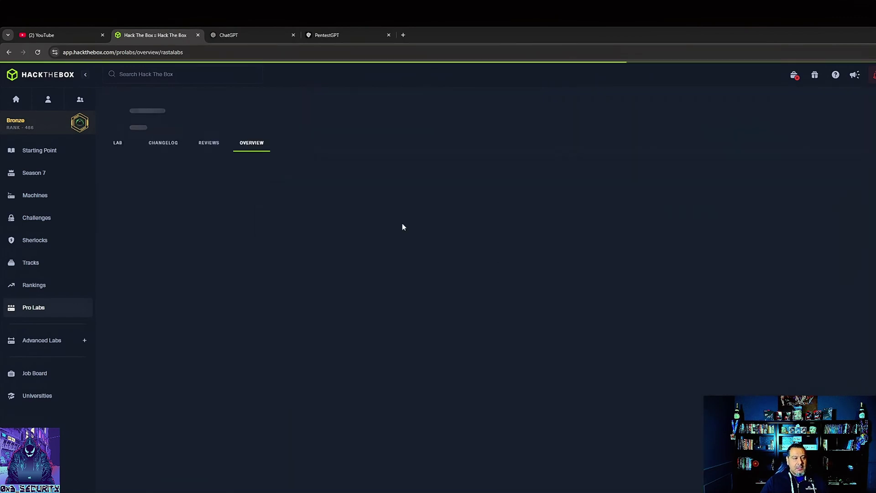
pyautogui.hotkey('alt', 'Left')
pyautogui.click(358, 322)
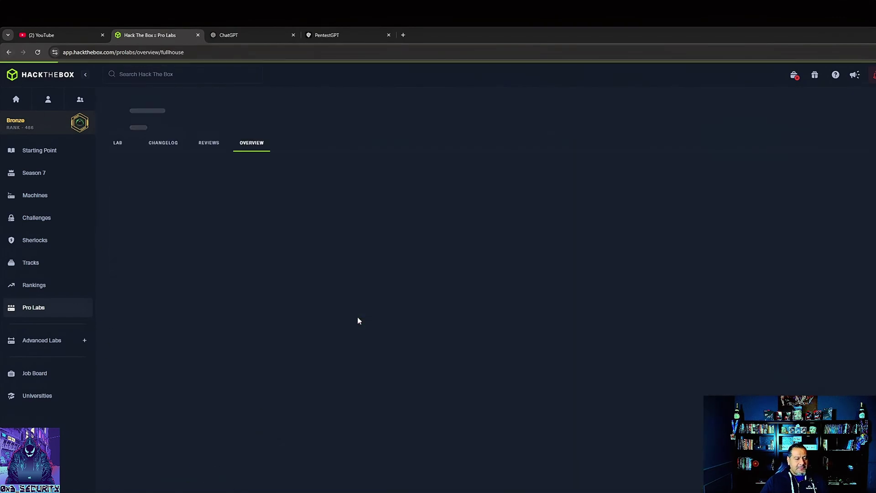
pyautogui.scroll(-5, 630, 384)
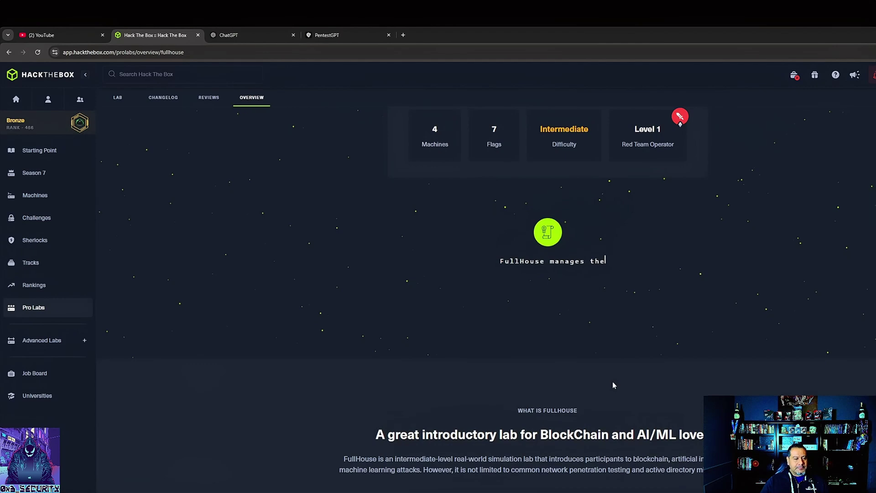
pyautogui.scroll(-3, 613, 384)
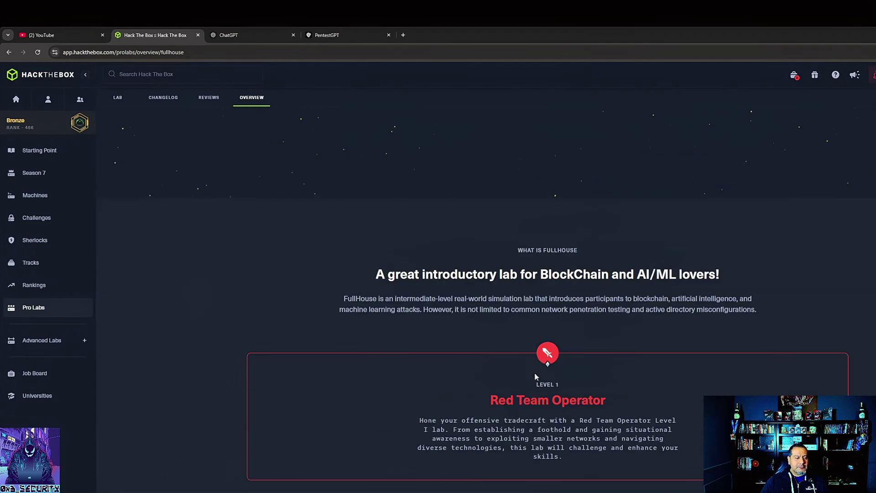
pyautogui.click(9, 52)
pyautogui.scroll(-4, 352, 395)
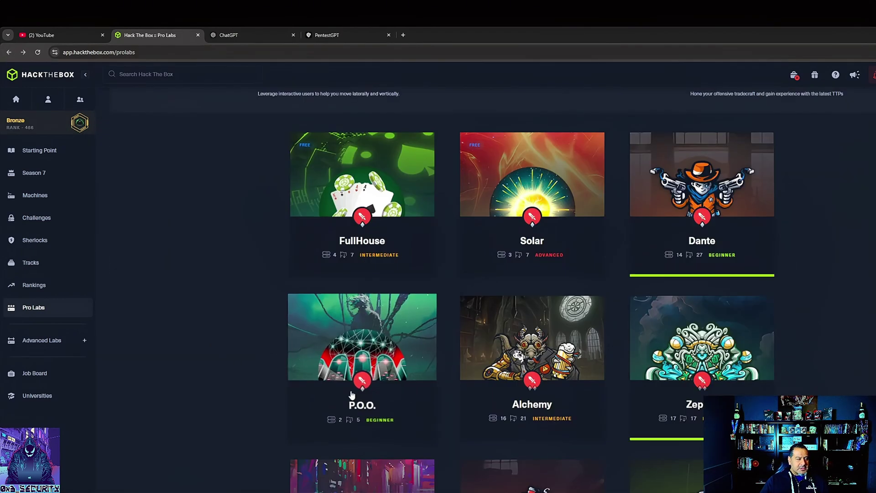
pyautogui.click(362, 346)
pyautogui.scroll(-3, 411, 349)
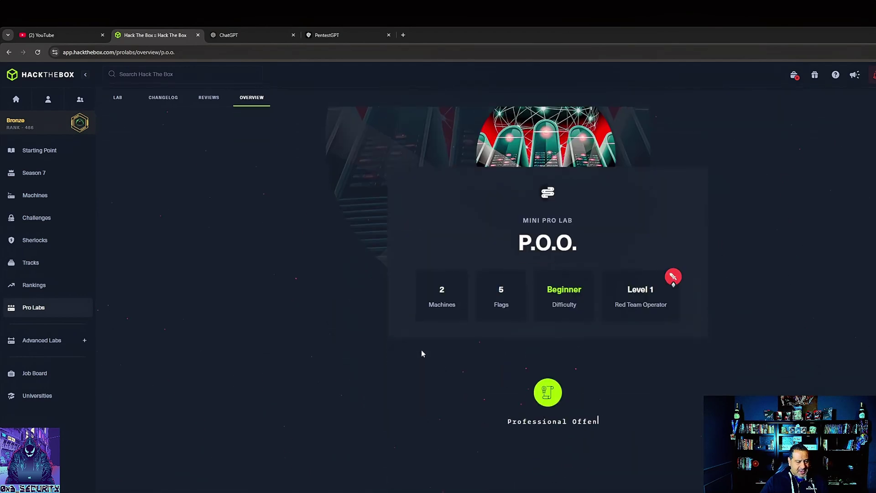
pyautogui.scroll(-3, 421, 350)
pyautogui.scroll(-3, 431, 347)
pyautogui.scroll(-1, 511, 367)
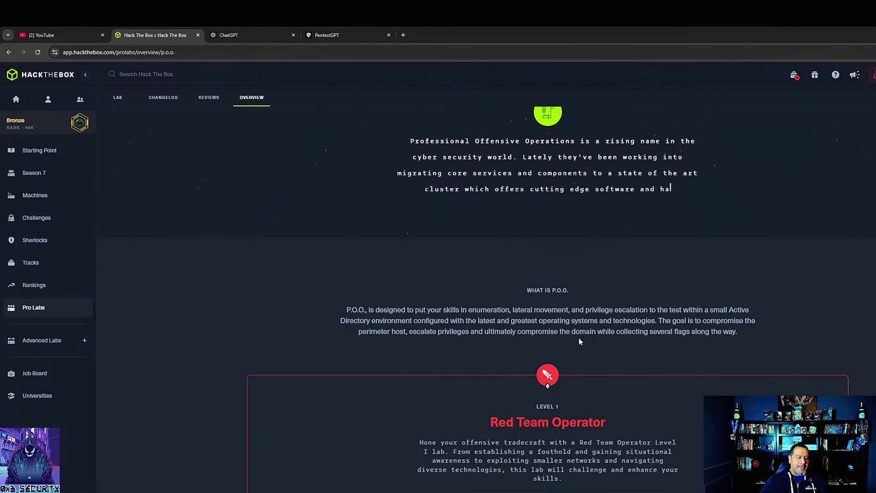
pyautogui.click(9, 52)
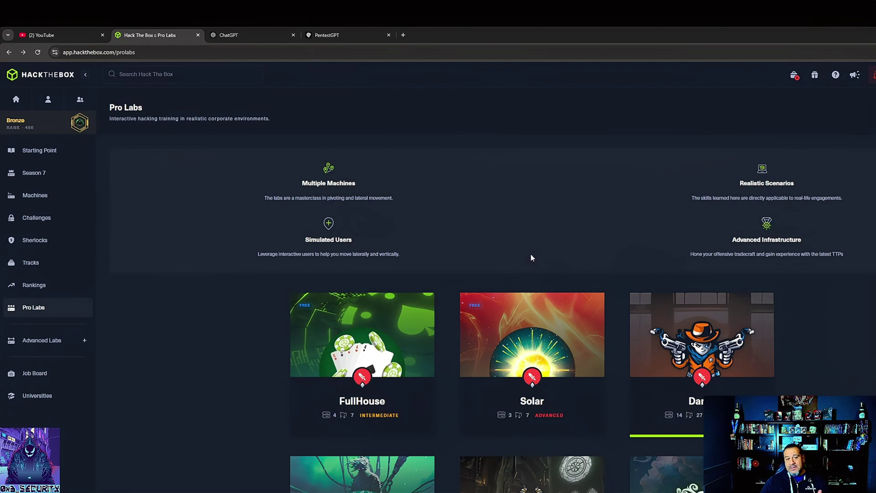